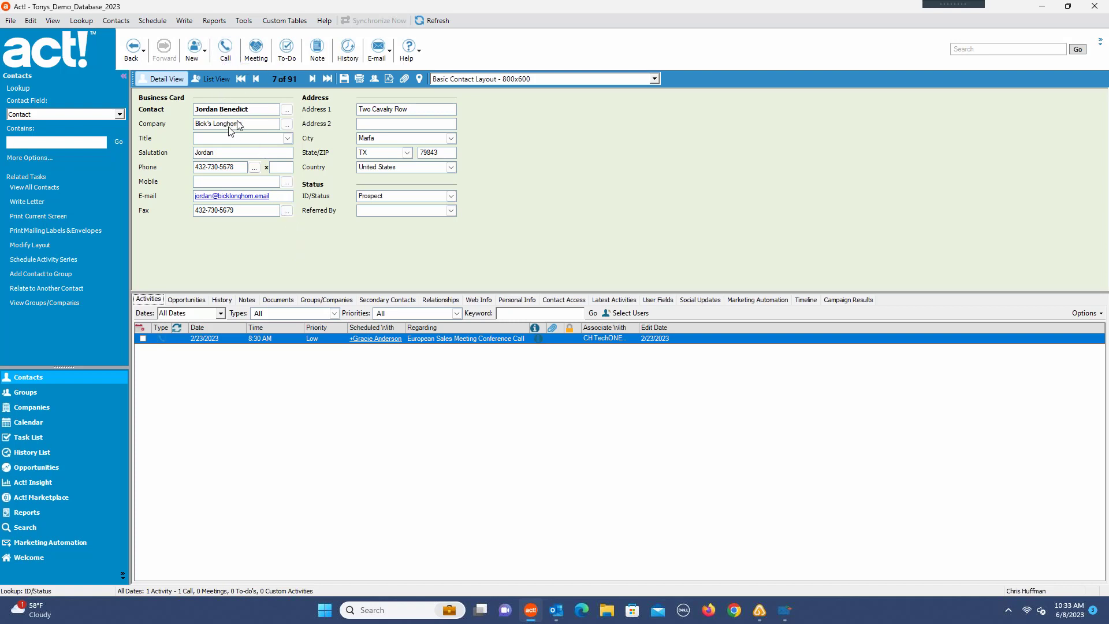
Step: Start scheduling a call with the open contact, starting 6/14/2023 at 12:00 PM
{"action": "left_click", "coordinate": [218, 55]}
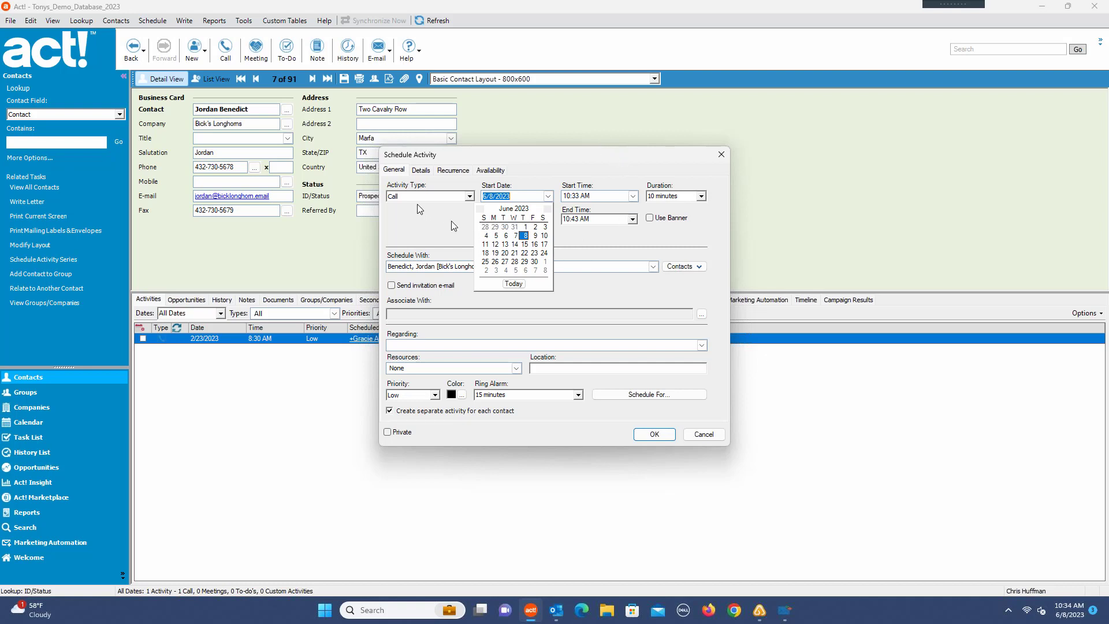
{"action": "left_click", "coordinate": [469, 197]}
{"action": "left_click", "coordinate": [470, 197]}
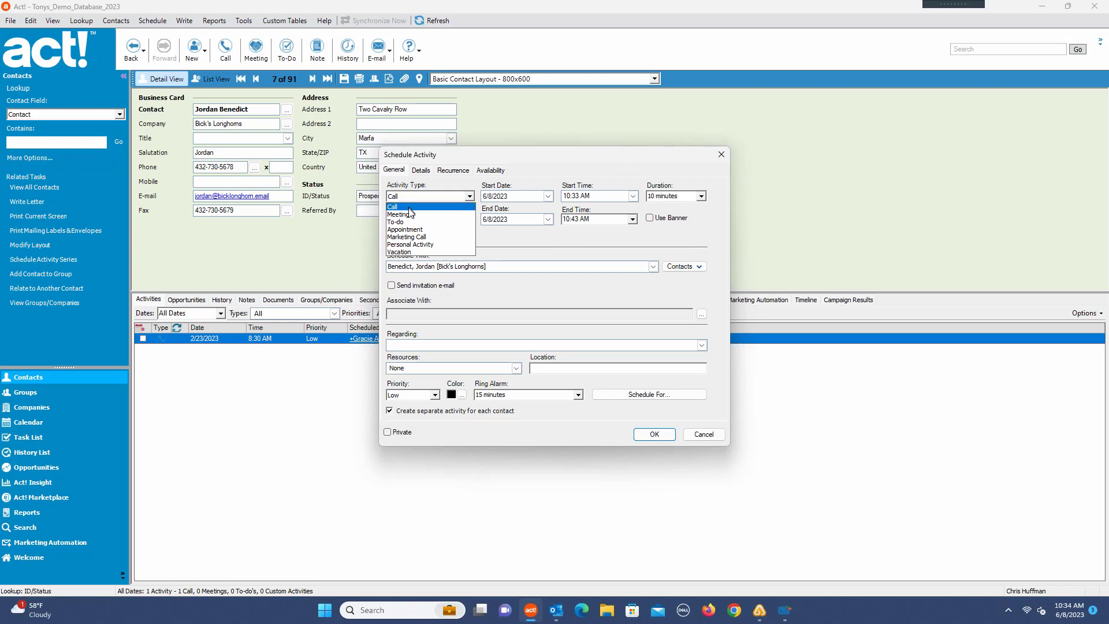
{"action": "left_click", "coordinate": [466, 151]}
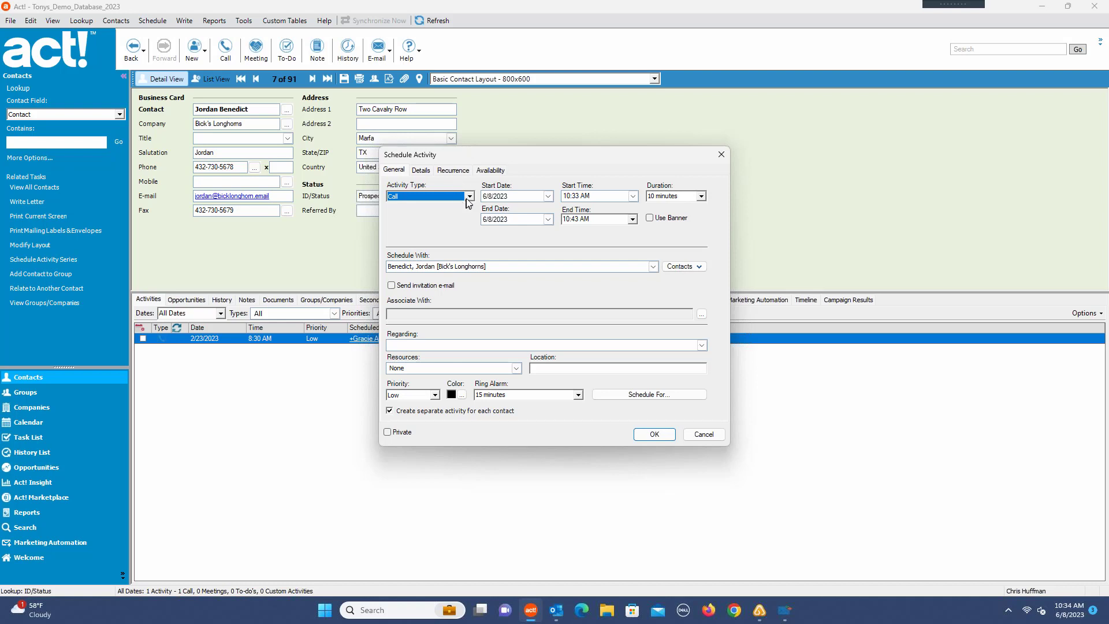
{"action": "left_click", "coordinate": [548, 196]}
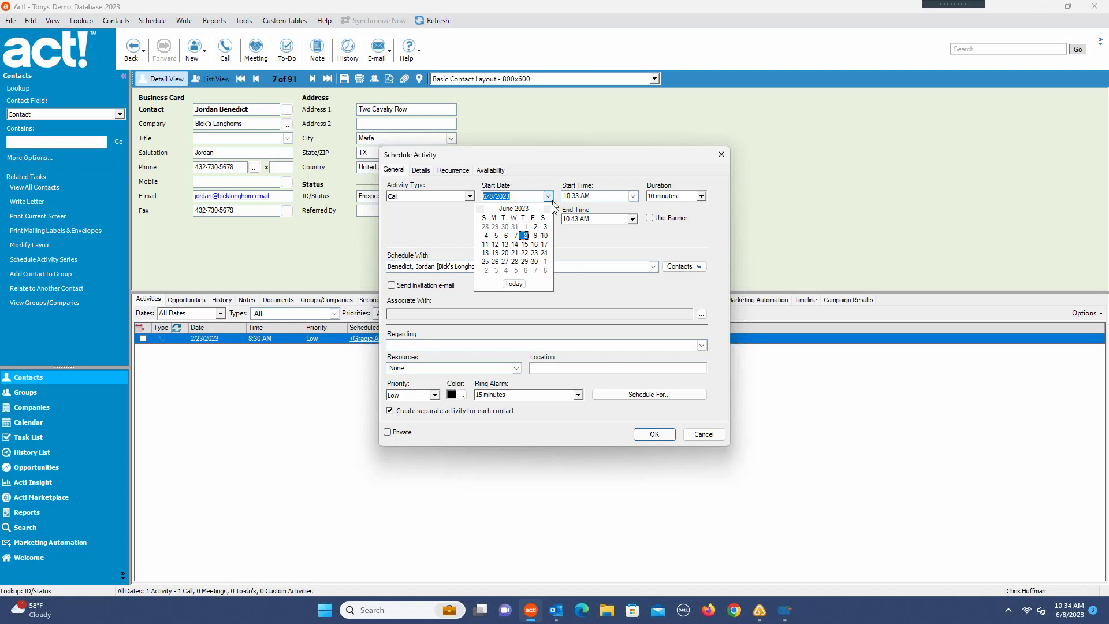
{"action": "left_click", "coordinate": [515, 244]}
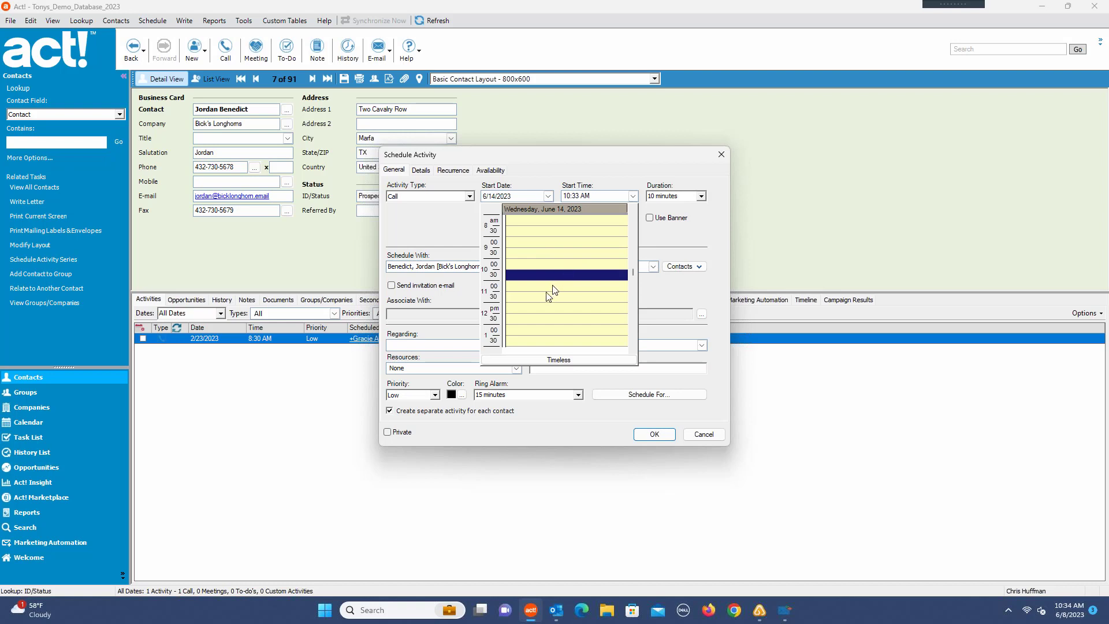
{"action": "left_click", "coordinate": [521, 311]}
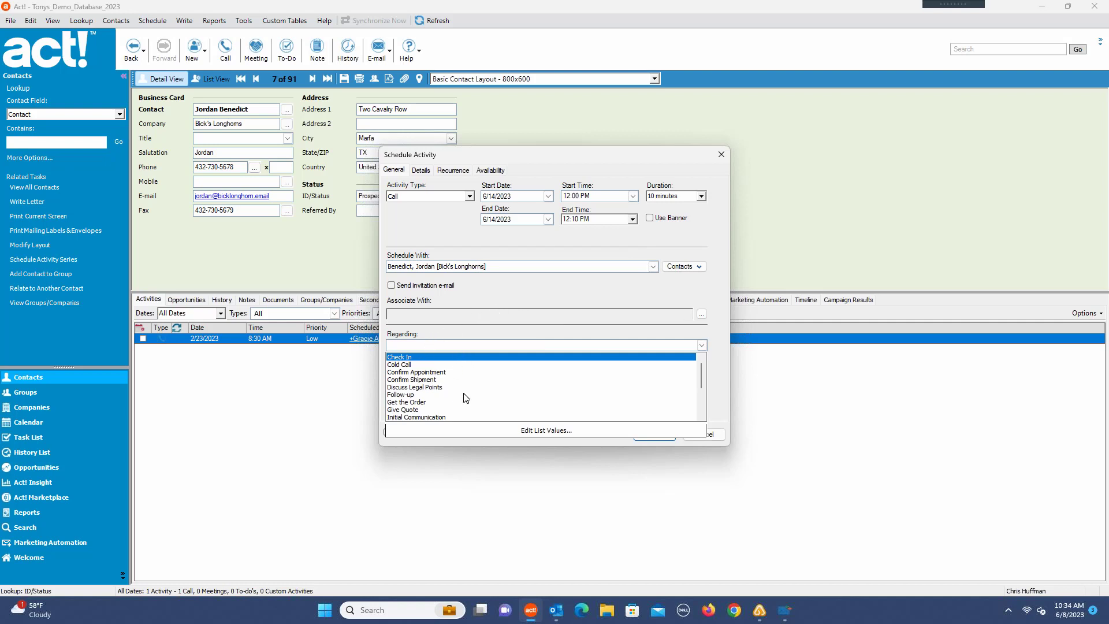
Step: Enter Proposal as what the call is regarding and save the activity
{"action": "left_click", "coordinate": [418, 344]}
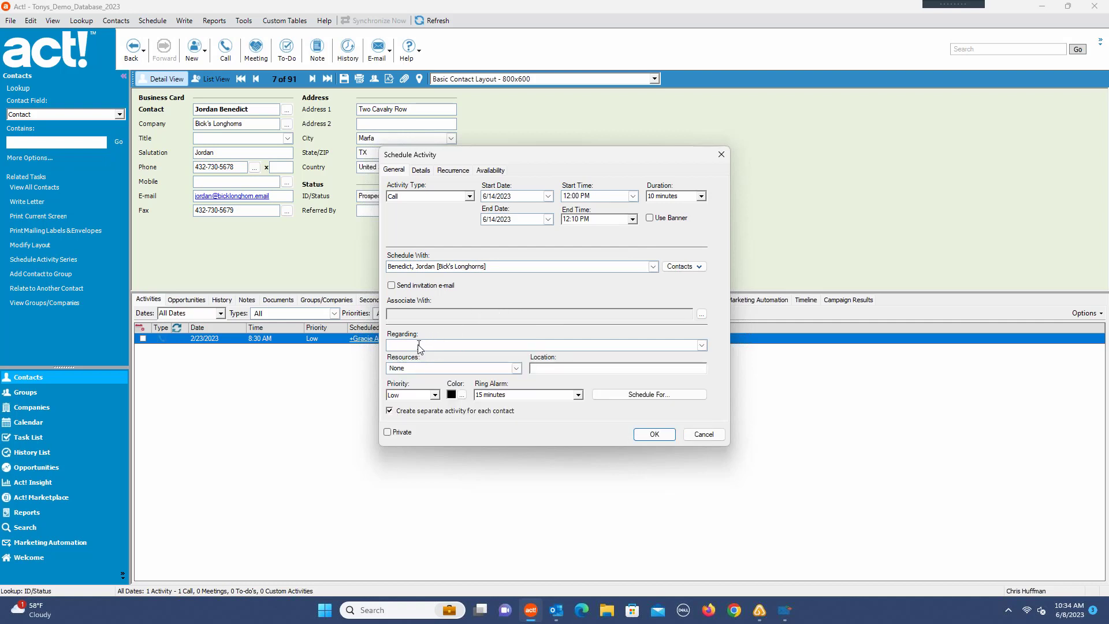
{"action": "type", "text": "P"}
{"action": "type", "text": "roposal"}
{"action": "left_click", "coordinate": [656, 435]}
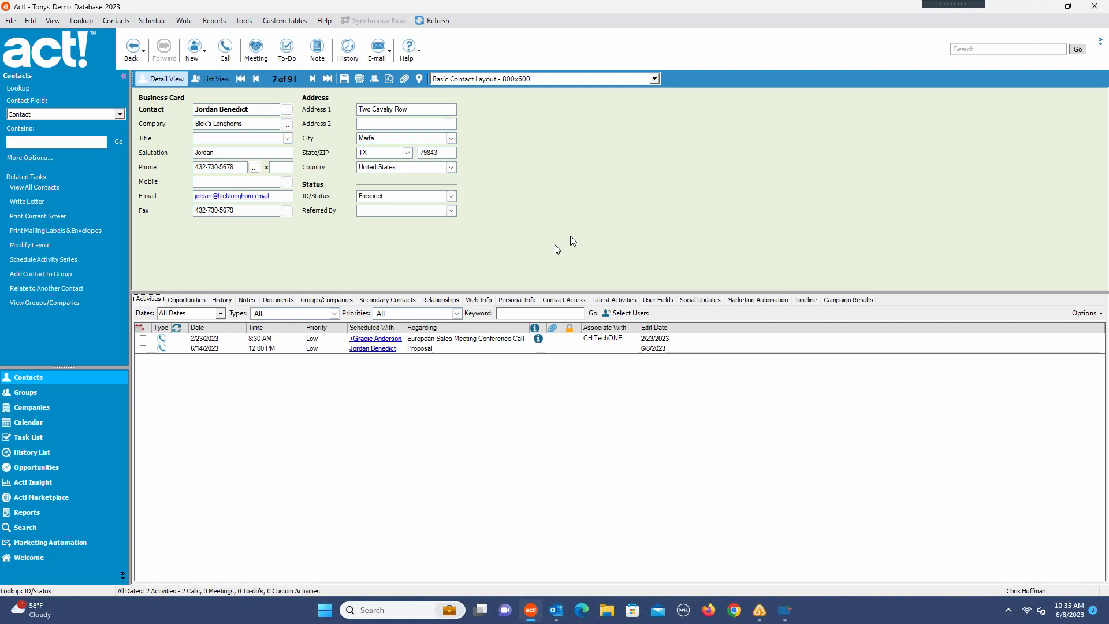
Step: Clear the contact's European Sales Meeting Conference Call with the result Call Completed, adding its details to history
{"action": "left_click", "coordinate": [250, 302]}
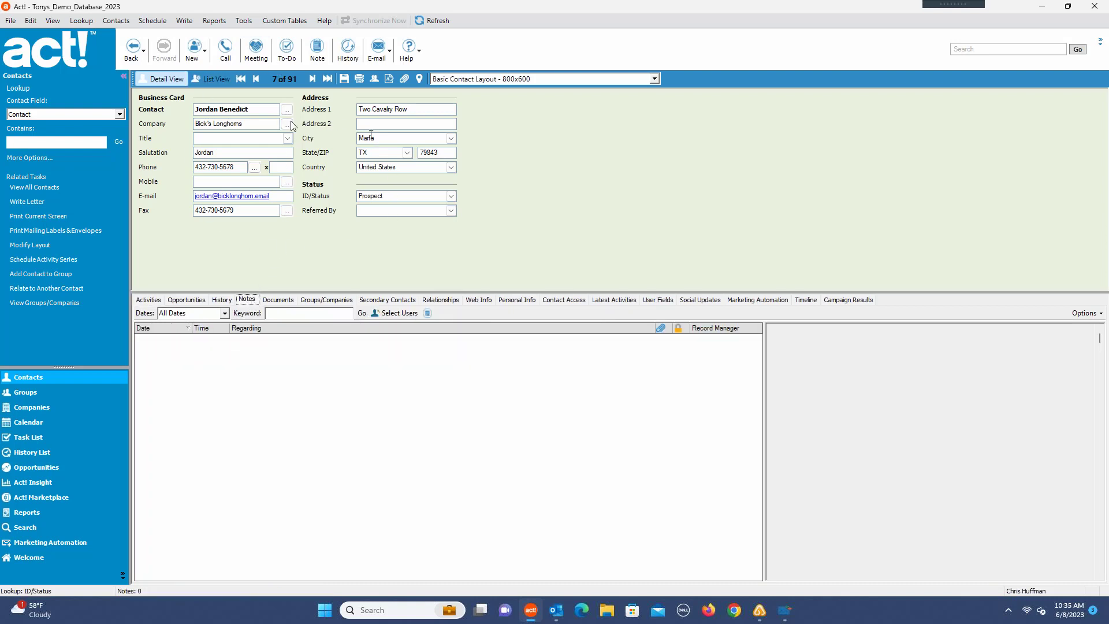
{"action": "left_click", "coordinate": [148, 300]}
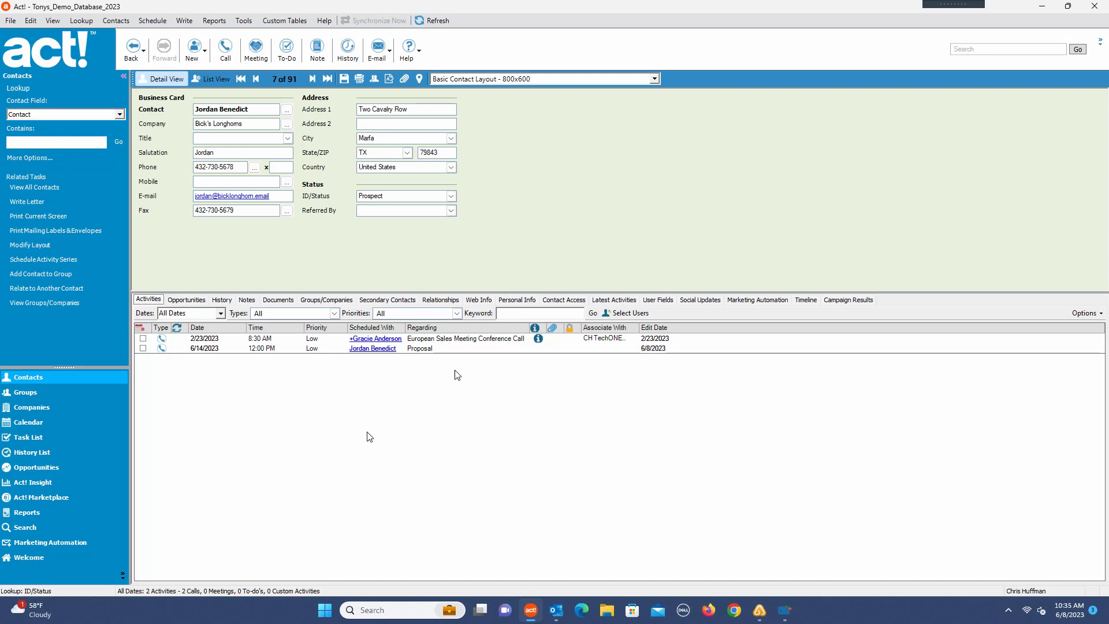
{"action": "left_click", "coordinate": [142, 339]}
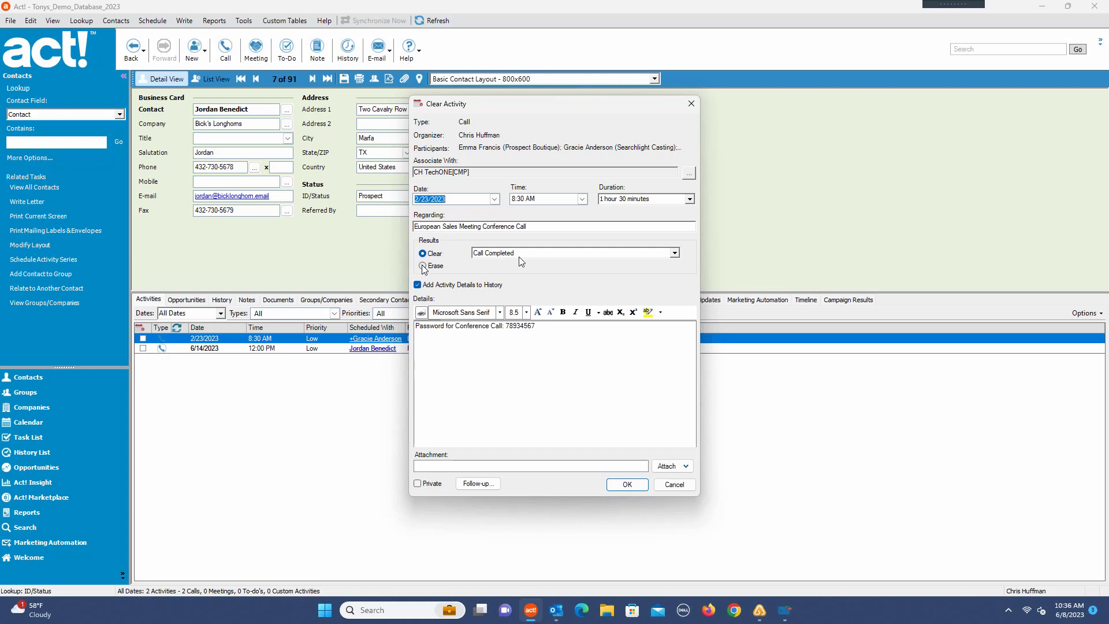
{"action": "left_click", "coordinate": [674, 255]}
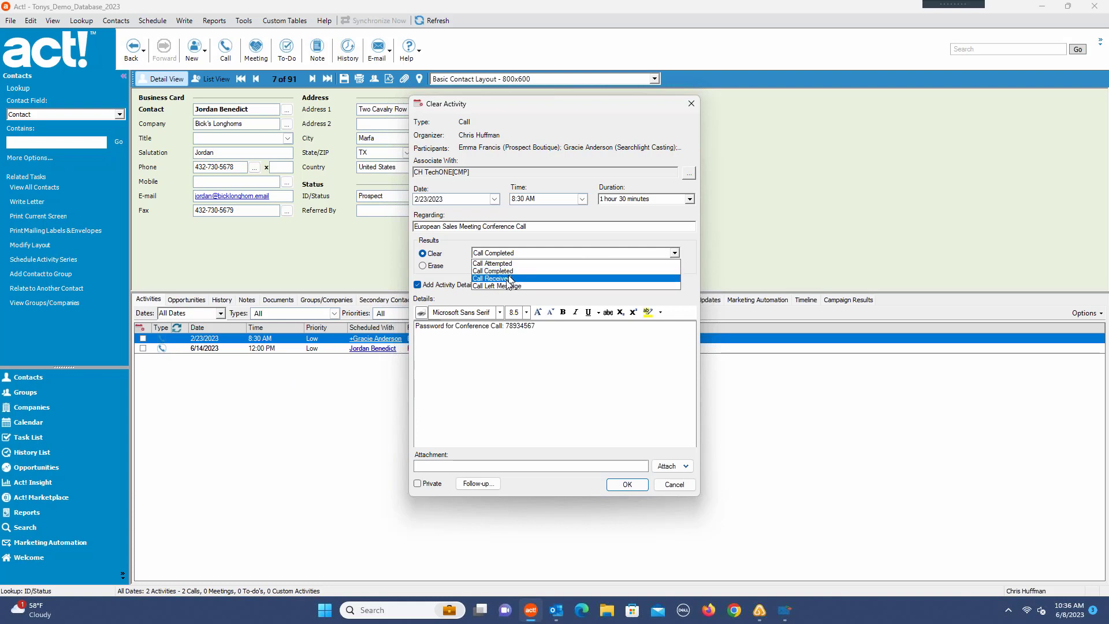
{"action": "left_click", "coordinate": [522, 238]}
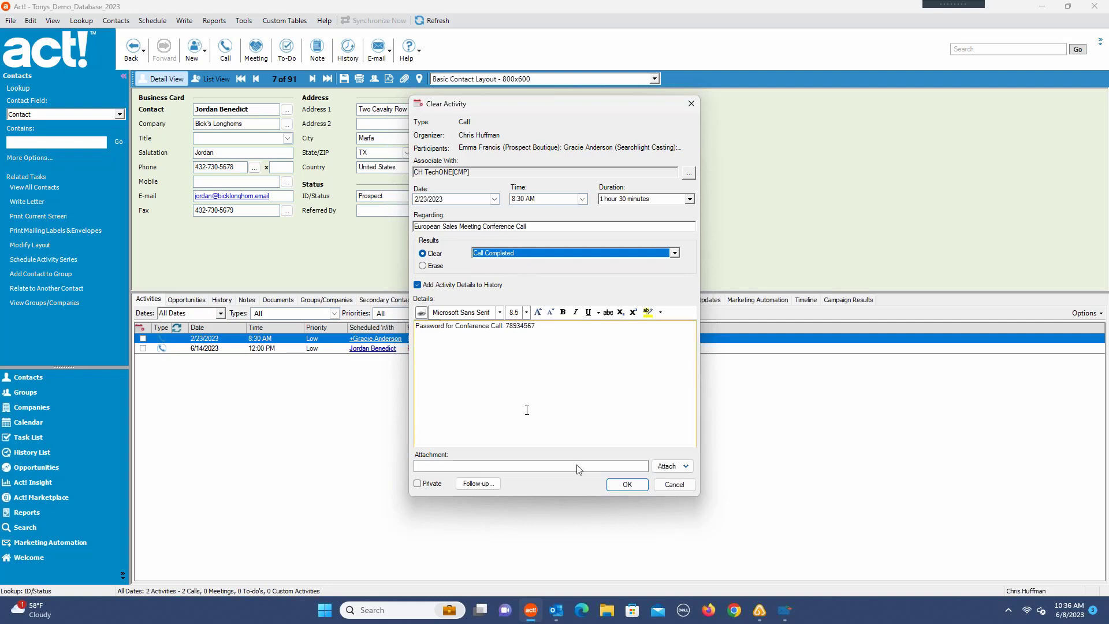
{"action": "left_click", "coordinate": [628, 485]}
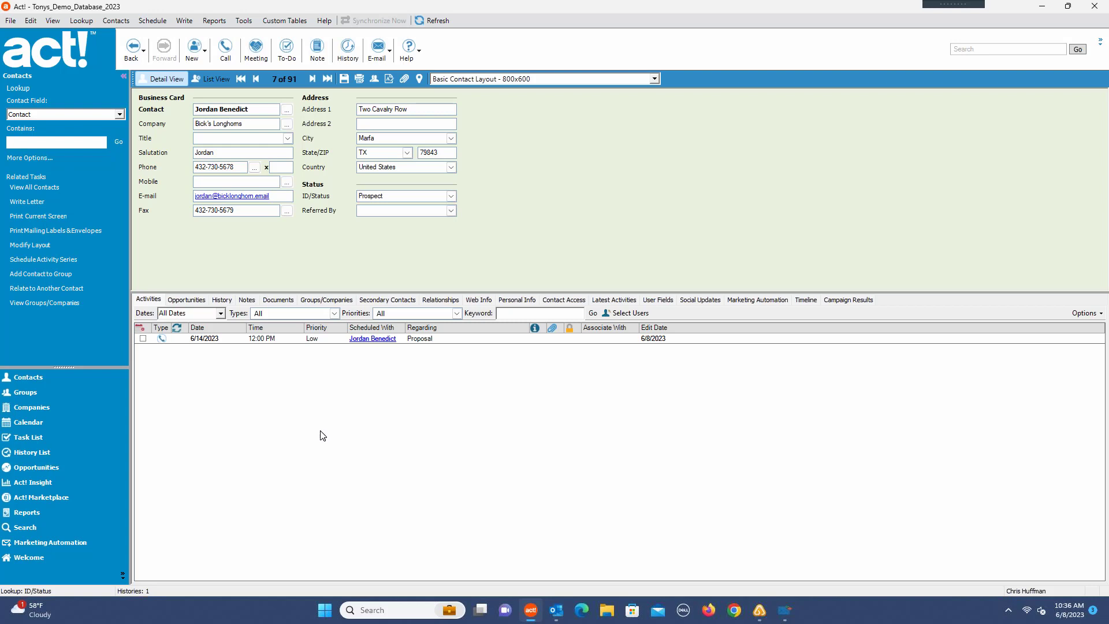
Step: Check the activity list's display options and look up the cleared call in the contact's history
{"action": "left_click", "coordinate": [1092, 314]}
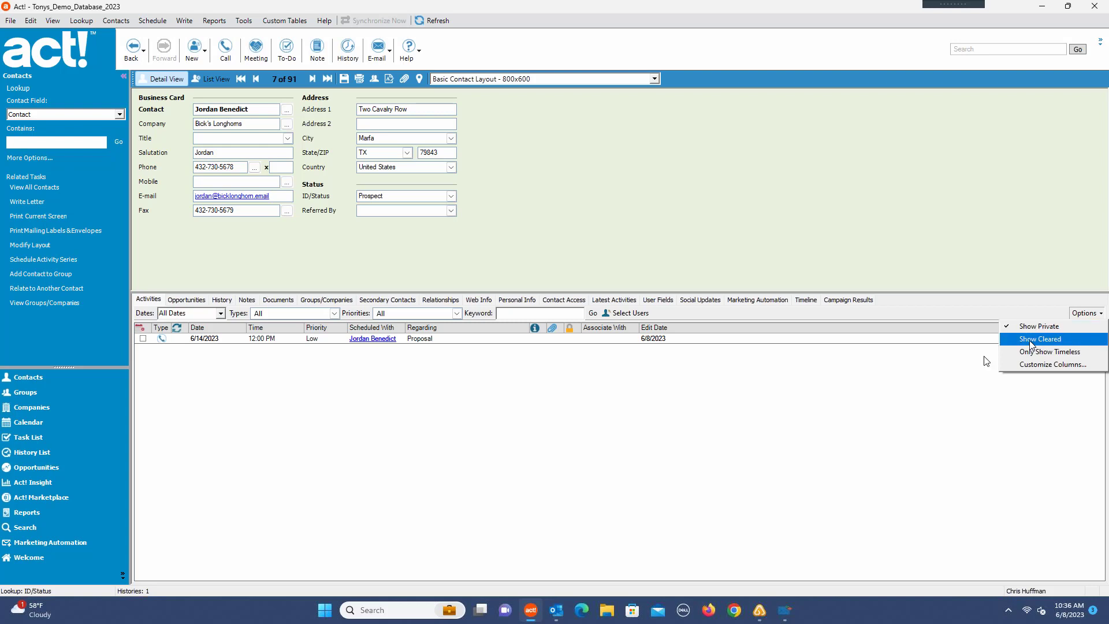
{"action": "left_click", "coordinate": [888, 376]}
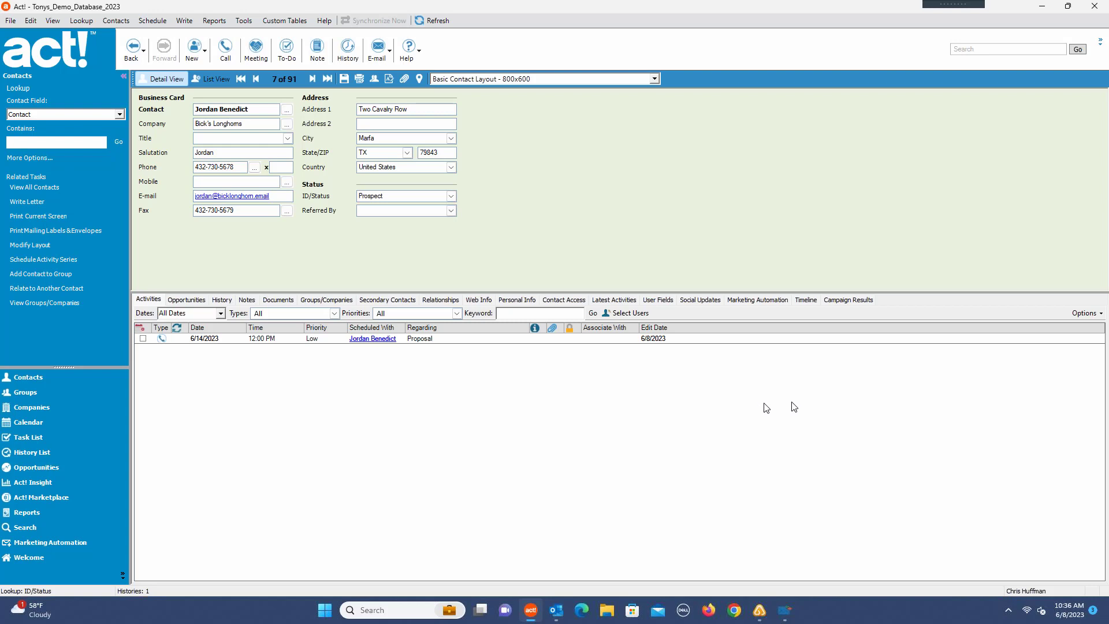
{"action": "left_click", "coordinate": [221, 300]}
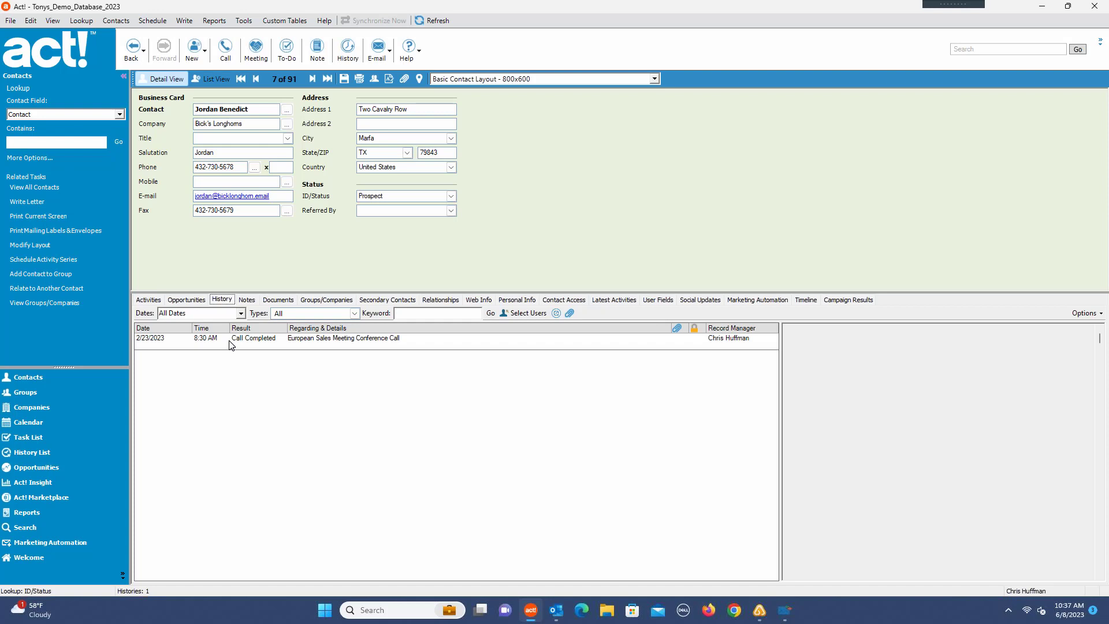
{"action": "left_click", "coordinate": [140, 299]}
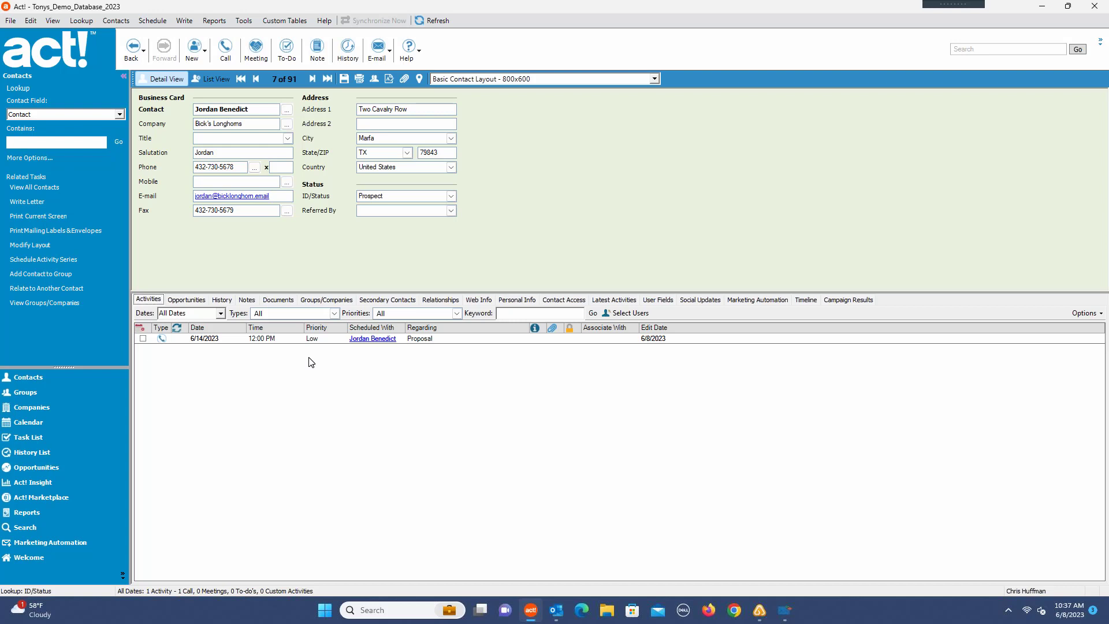
Step: Look through the calendar's work week, weekly and monthly views to locate the call on June 14
{"action": "left_click", "coordinate": [22, 425]}
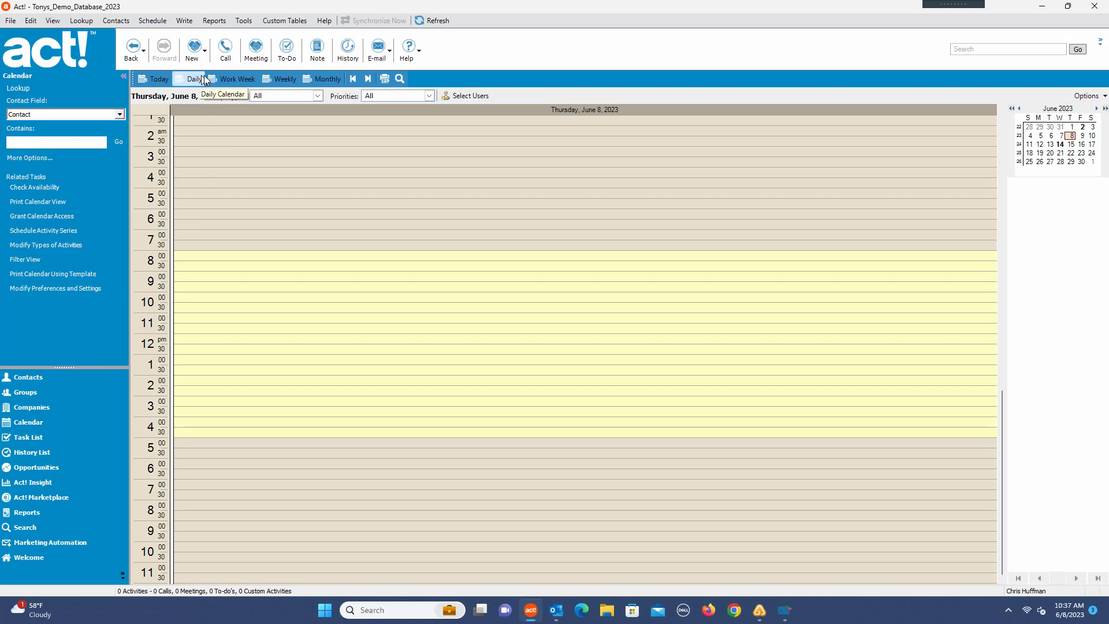
{"action": "left_click", "coordinate": [227, 79]}
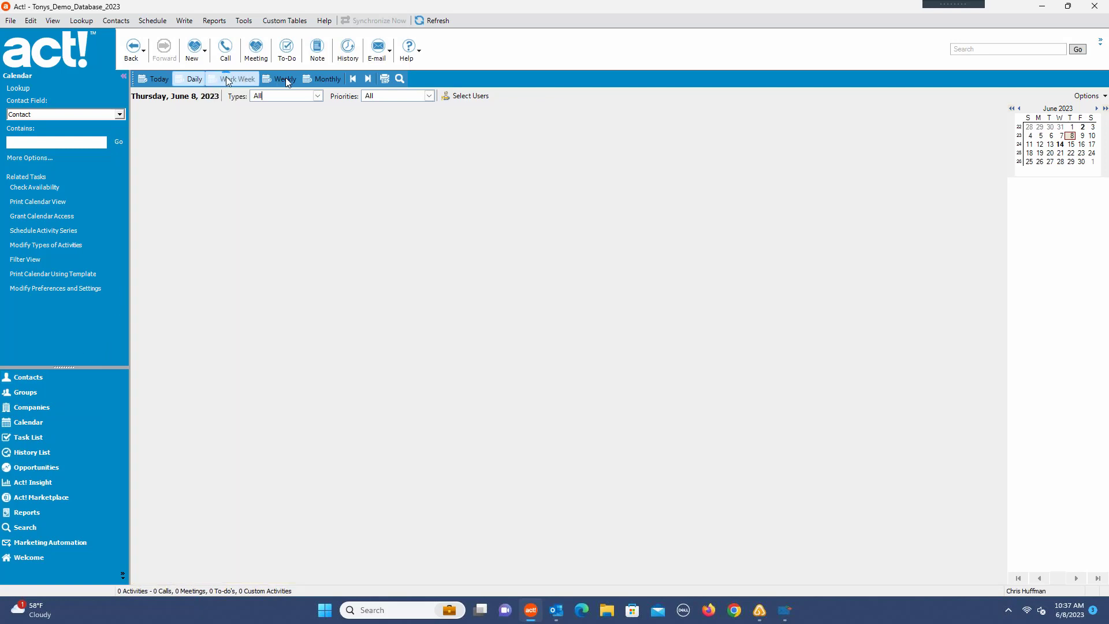
{"action": "left_click", "coordinate": [285, 79]}
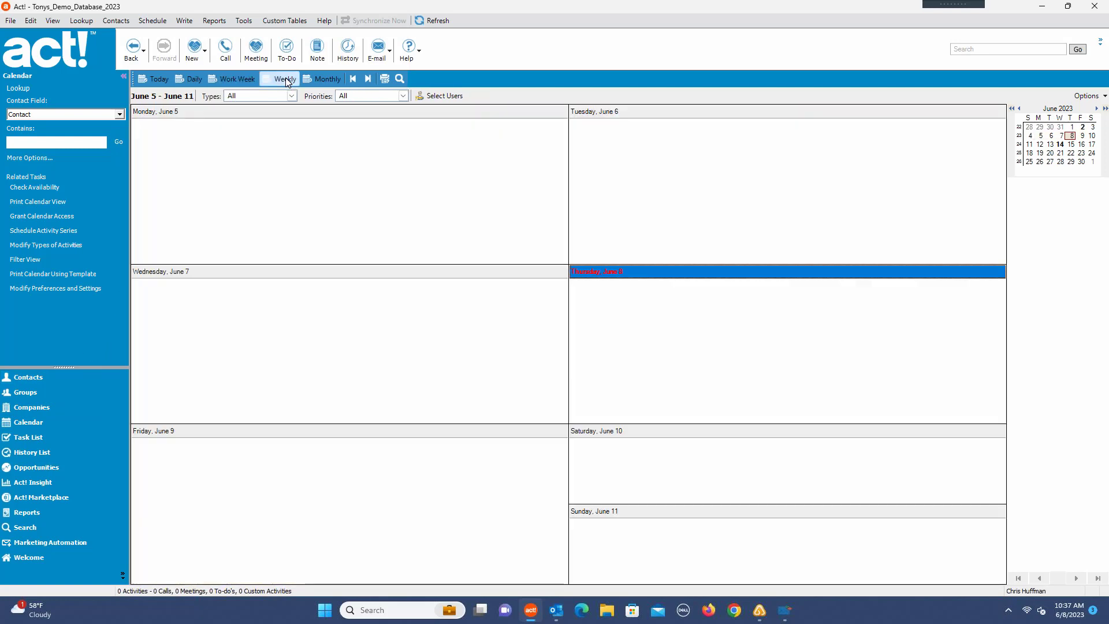
{"action": "left_click", "coordinate": [317, 80]}
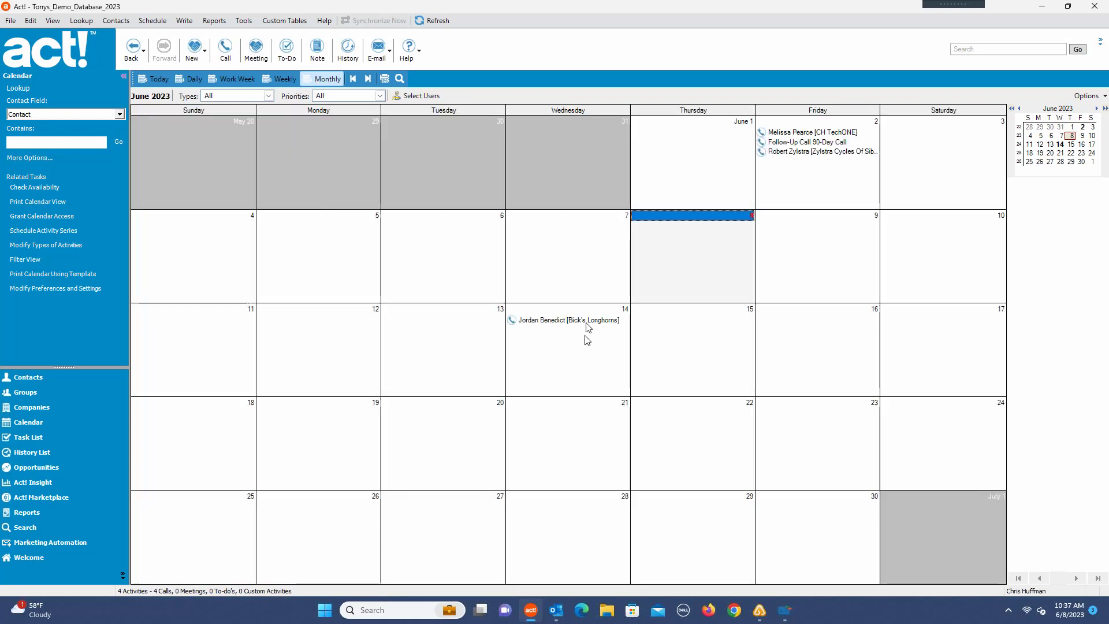
{"action": "mouse_move", "coordinate": [566, 325]}
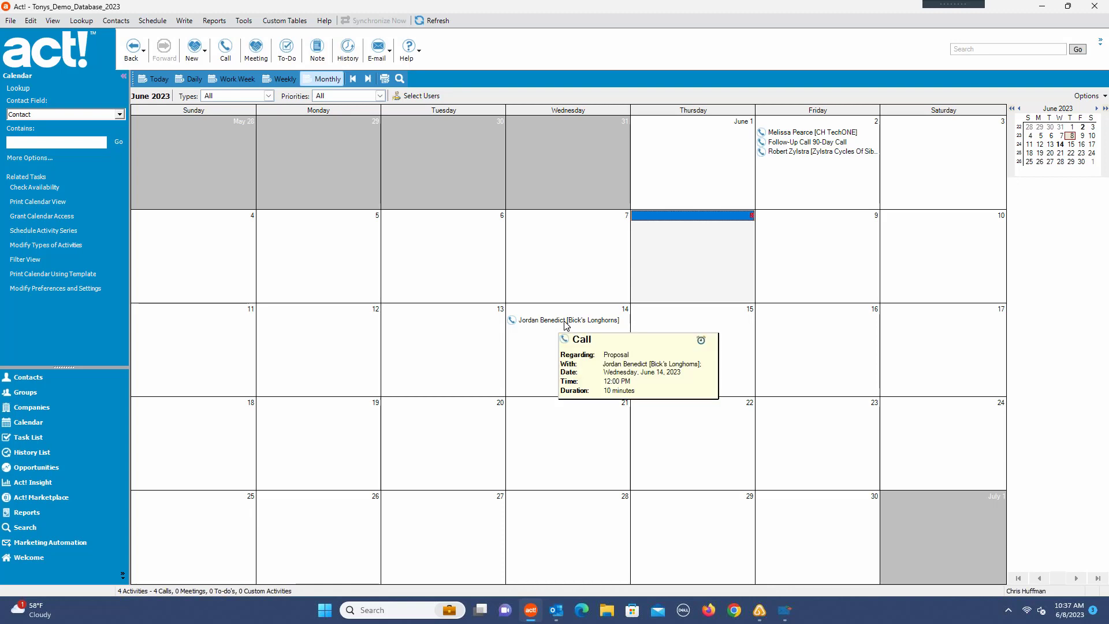
Step: Show all activity types in the Task List and sort the activities by date, latest first
{"action": "left_click", "coordinate": [25, 442]}
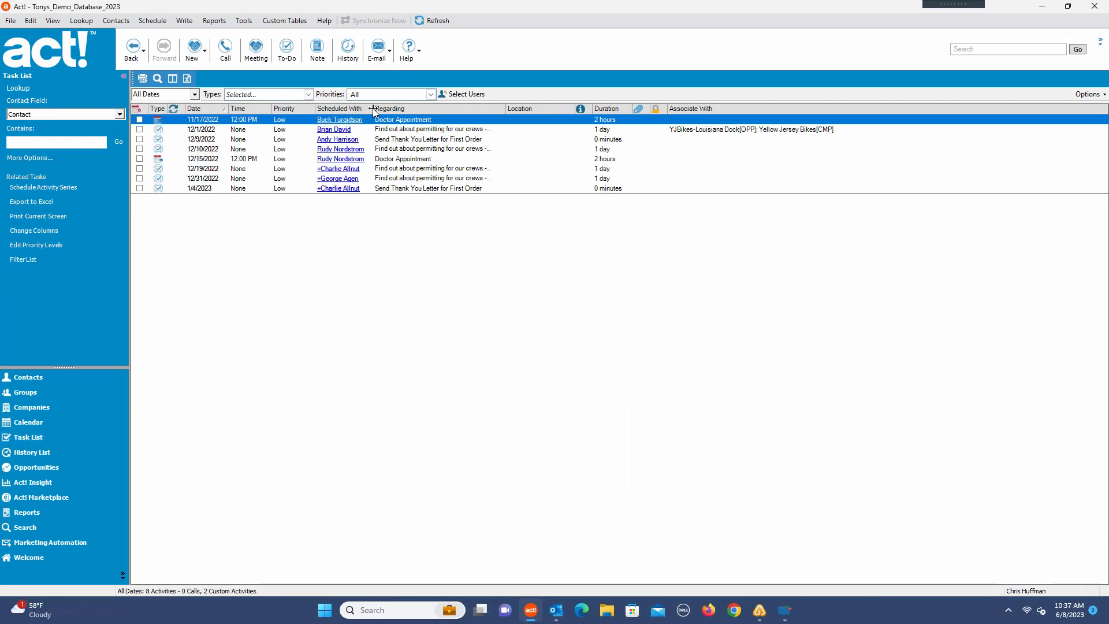
{"action": "left_click_drag", "start_coordinate": [373, 109], "coordinate": [499, 119]}
{"action": "left_click", "coordinate": [308, 94]}
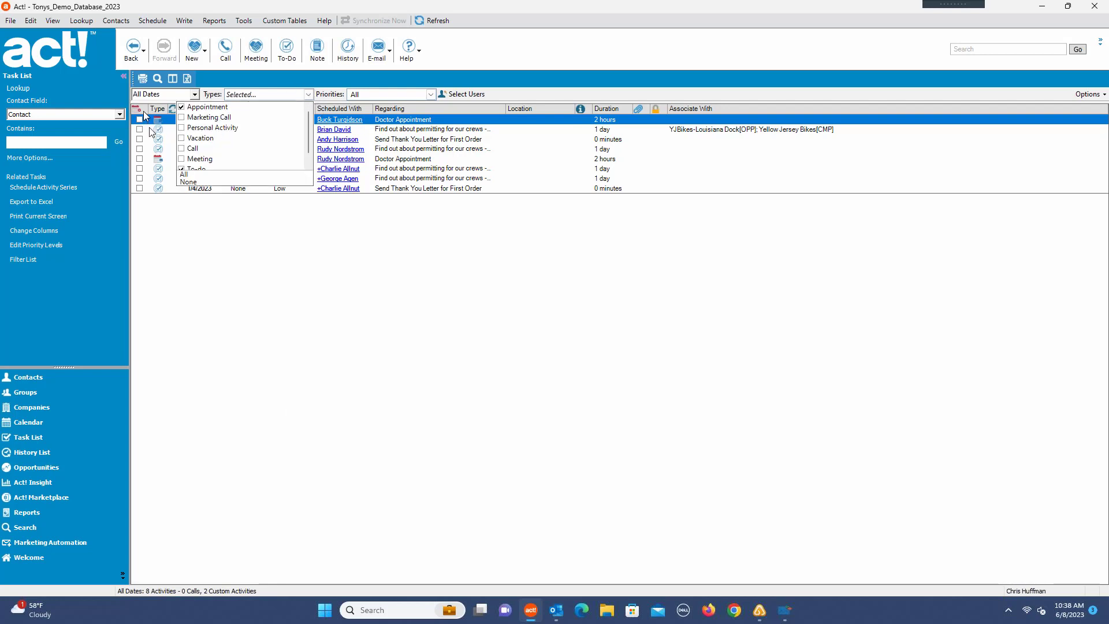
{"action": "left_click", "coordinate": [193, 175]}
{"action": "left_click", "coordinate": [209, 245]}
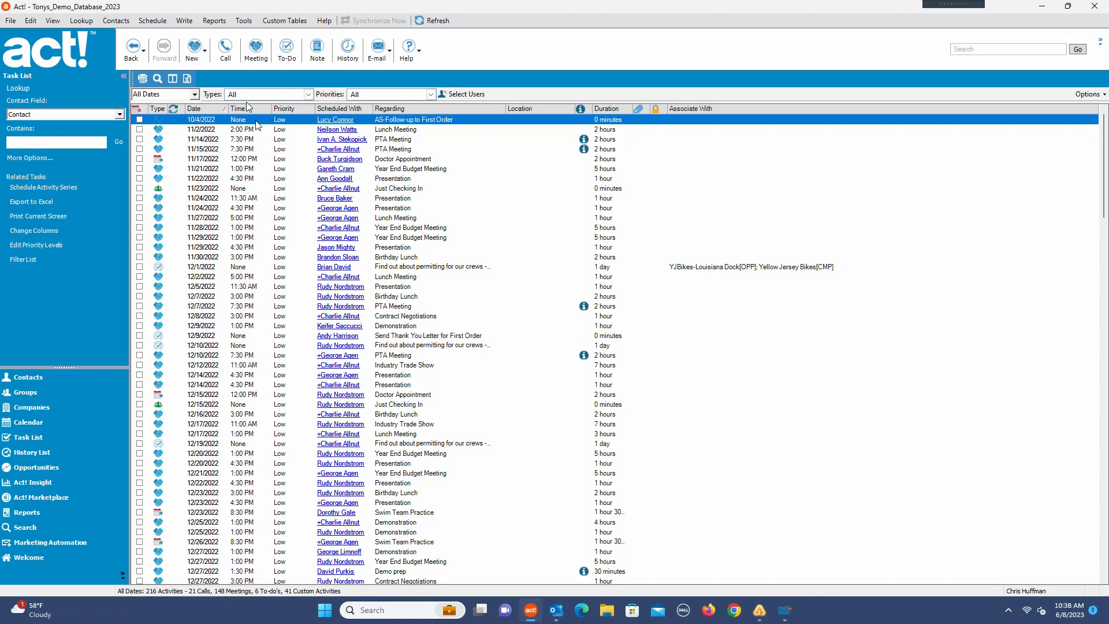
{"action": "left_click", "coordinate": [205, 108]}
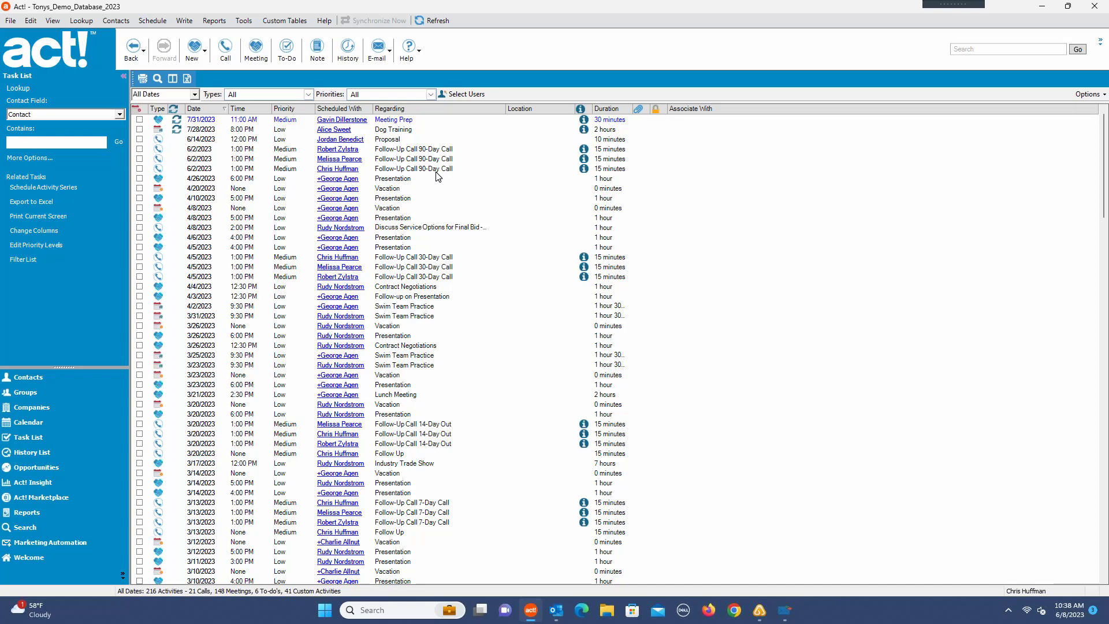
Step: Return to the contact's detail view
{"action": "left_click", "coordinate": [22, 378]}
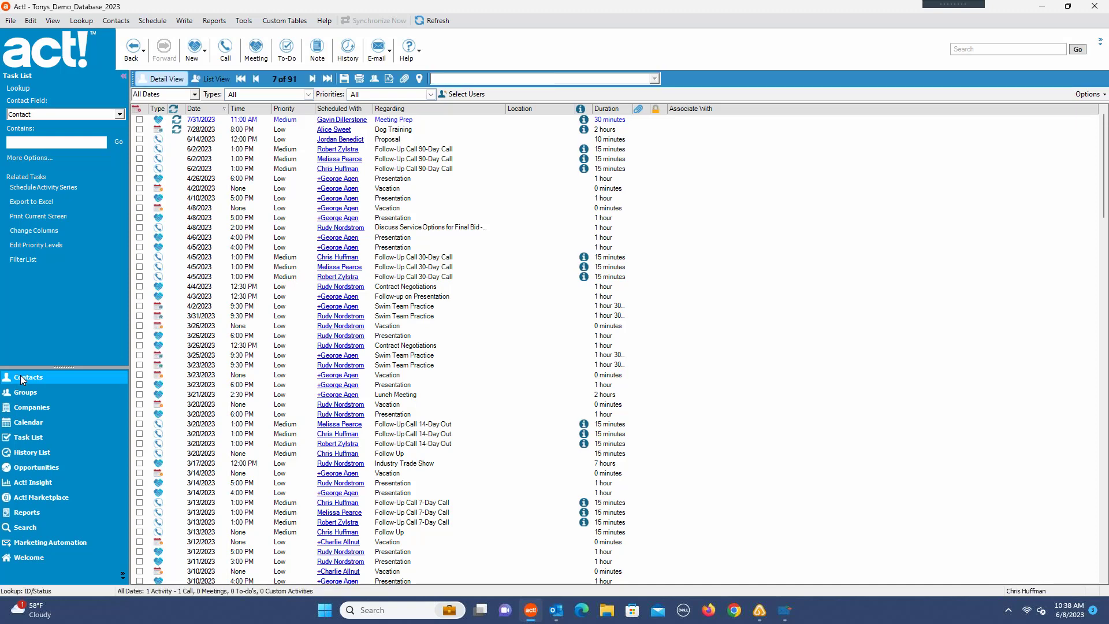